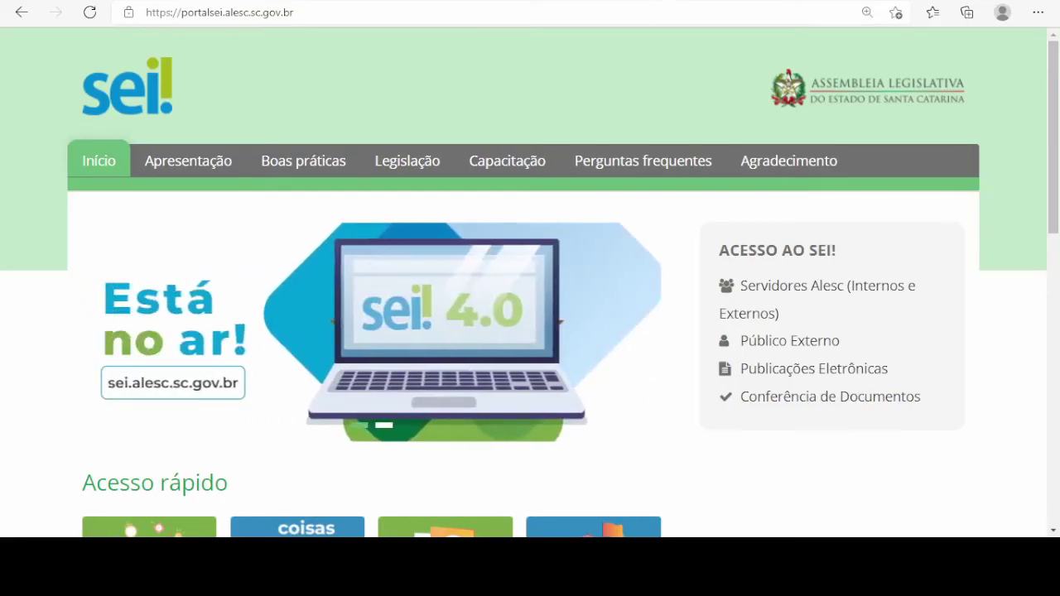
Step: Go back to the Gmail inbox showing the unread ALESC SEI signature release message
{"action": "key", "text": "alt+Left"}
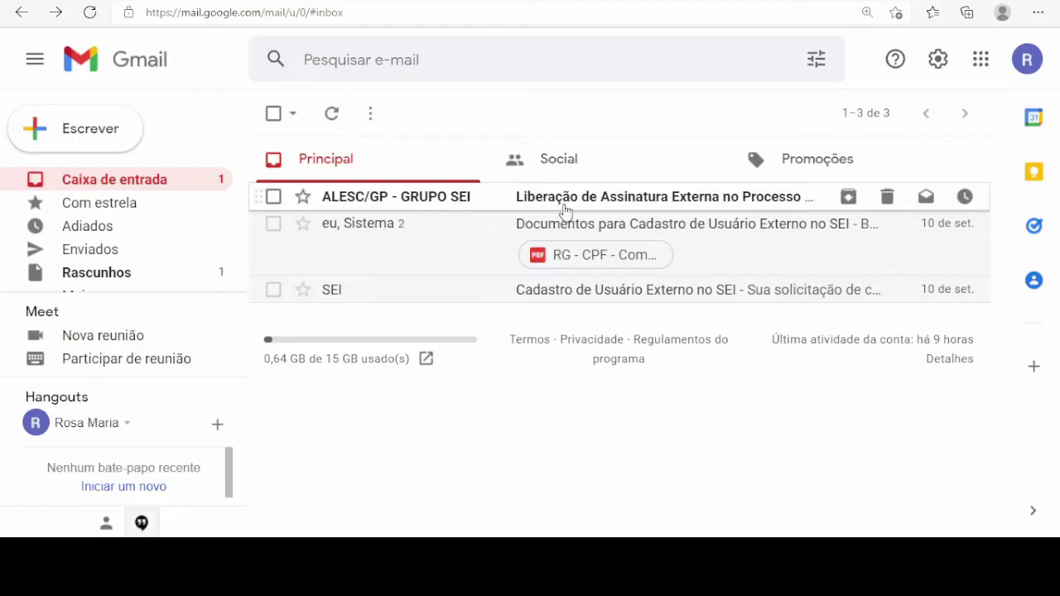
Step: Open the 'Liberação de Assinatura Externa no Processo' e-mail and follow its SEI external login link
{"action": "left_click", "coordinate": [565, 213]}
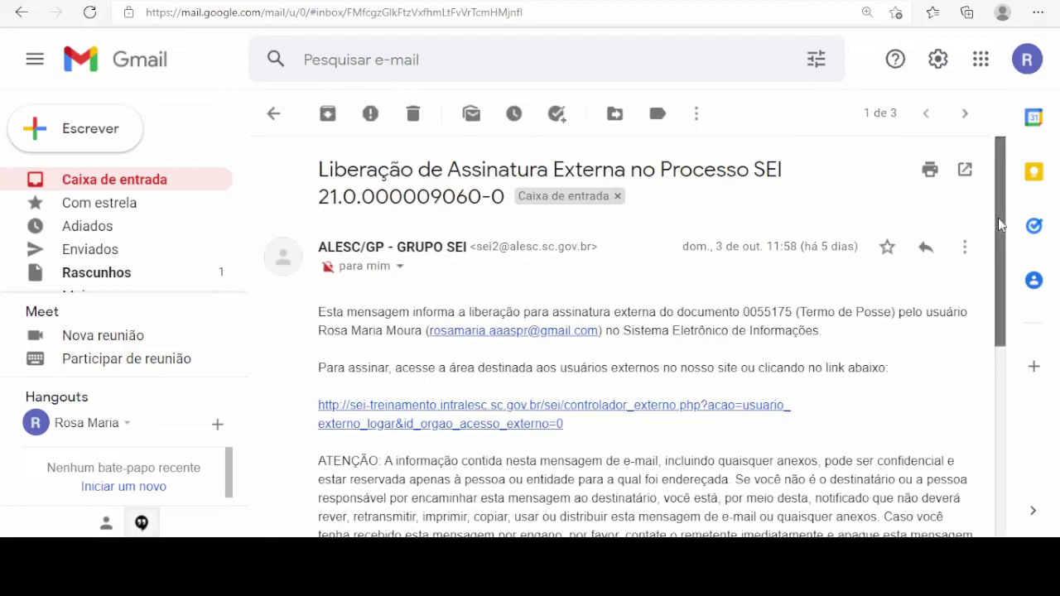
{"action": "left_click_drag", "start_coordinate": [999, 218], "coordinate": [1013, 292]}
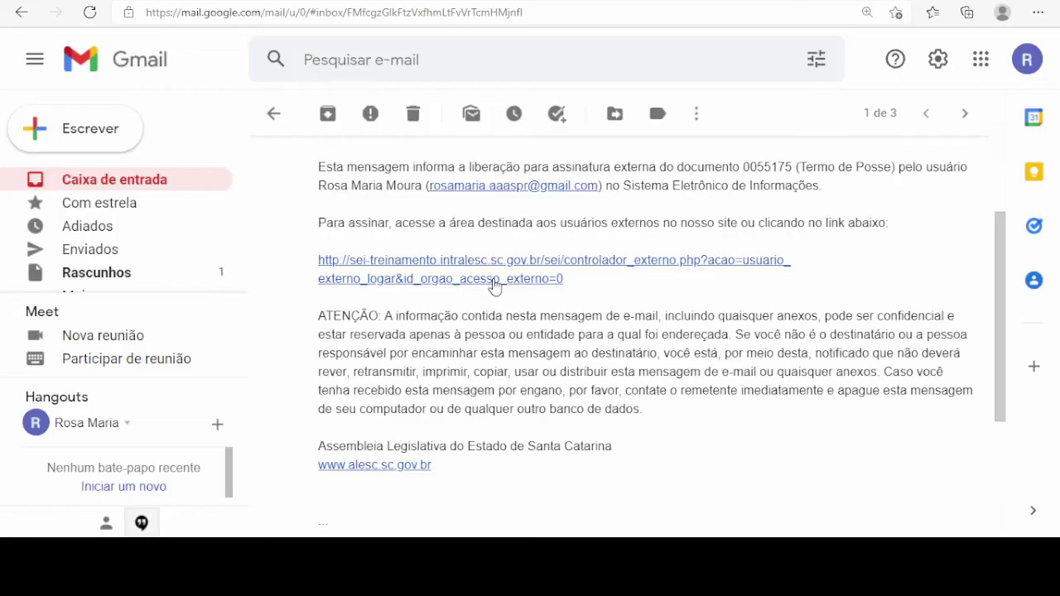
{"action": "left_click", "coordinate": [495, 281]}
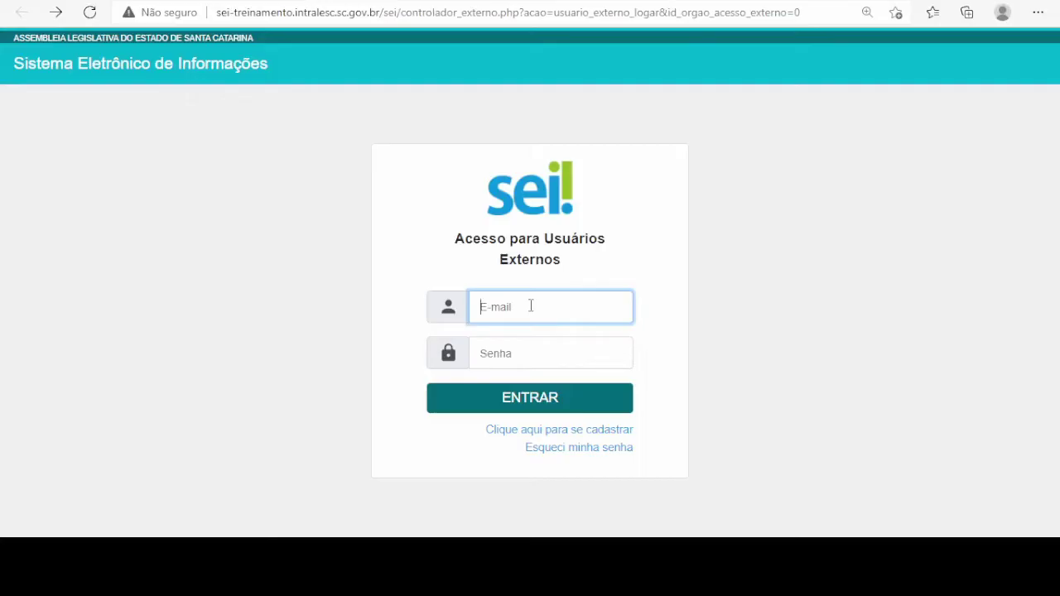
Step: Log in to SEI with the external user's e-mail and password to reach Controle de Acessos Externos
{"action": "key", "text": "ctrl+v"}
{"action": "left_click", "coordinate": [530, 354]}
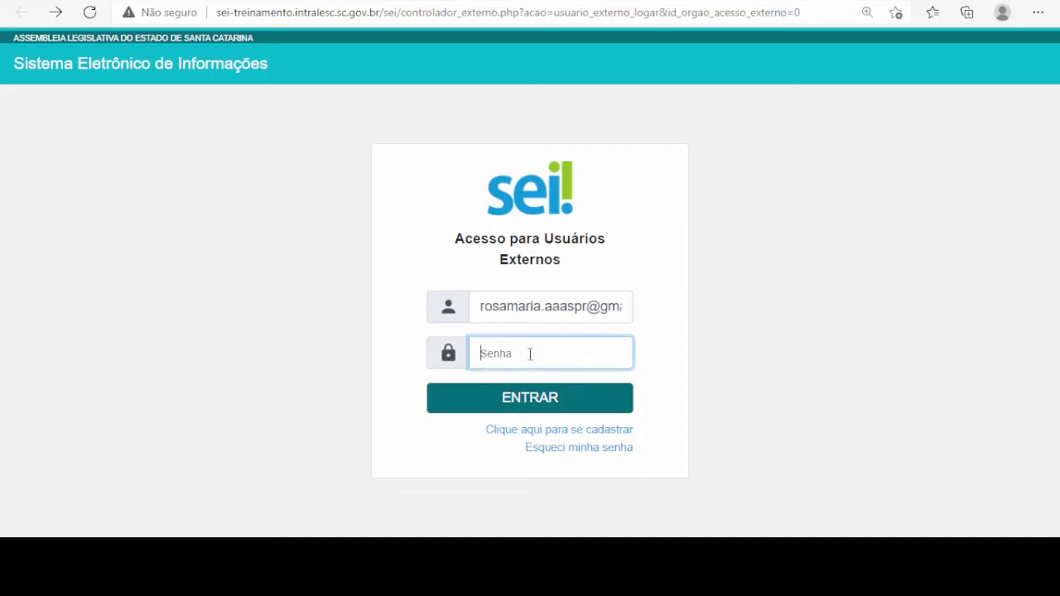
{"action": "type", "text": "12345678"}
{"action": "left_click", "coordinate": [553, 407]}
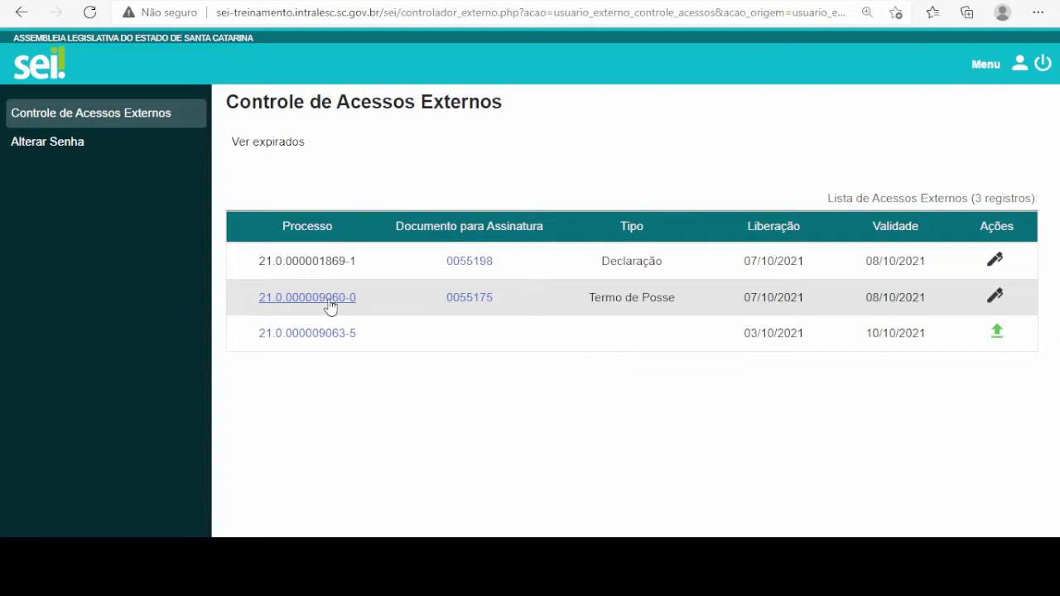
{"action": "left_click", "coordinate": [329, 303]}
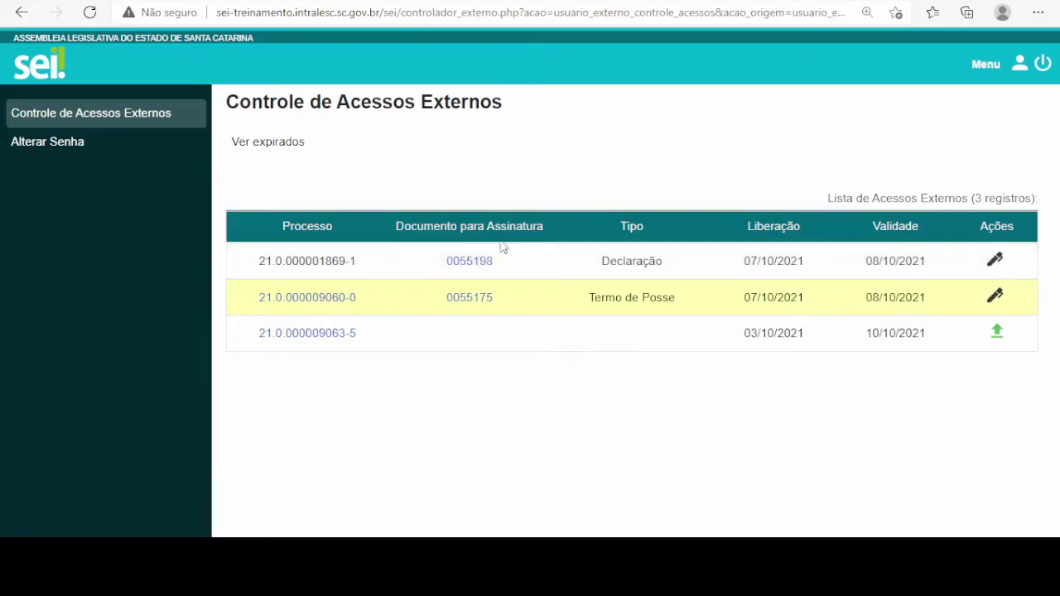
{"action": "left_click", "coordinate": [330, 264]}
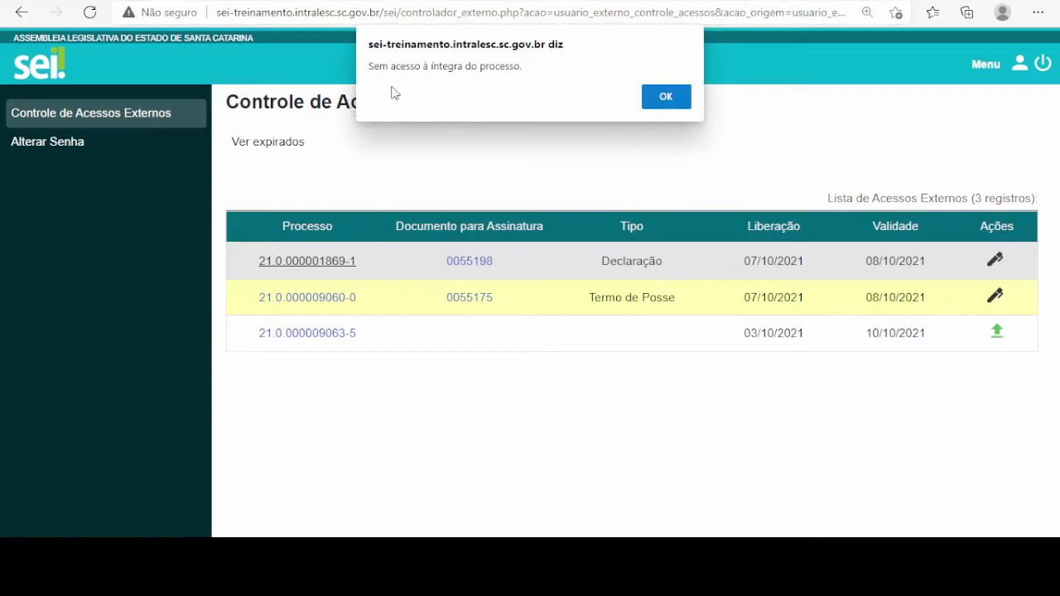
{"action": "left_click", "coordinate": [680, 103]}
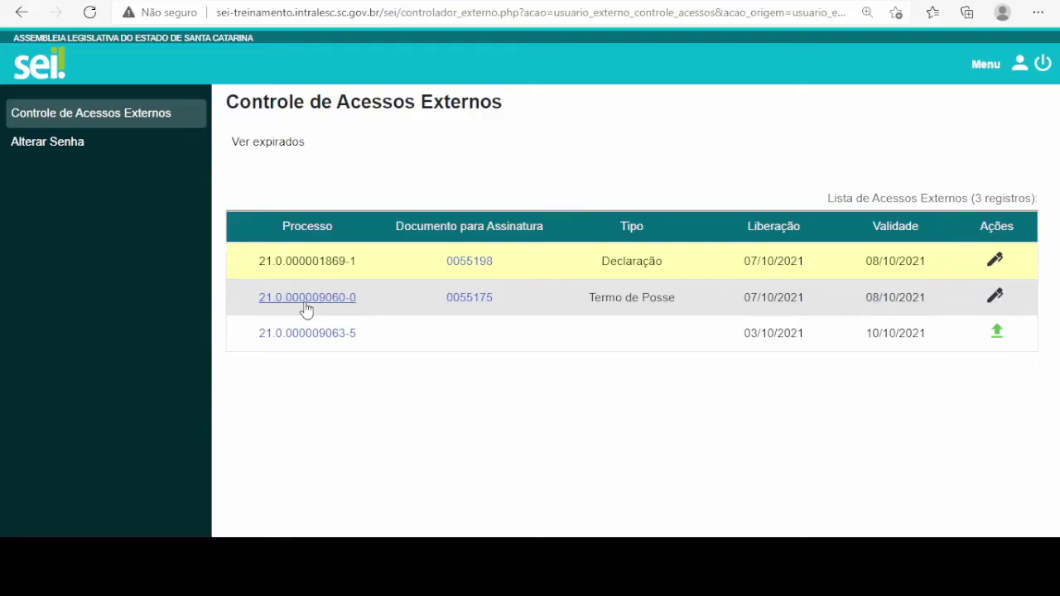
{"action": "left_click", "coordinate": [307, 298]}
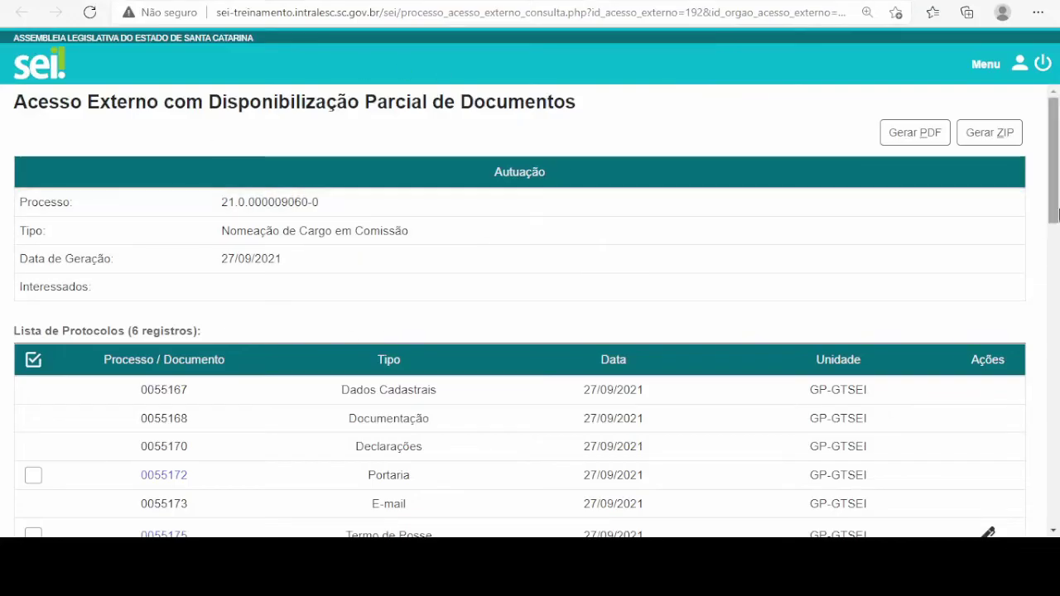
{"action": "left_click_drag", "start_coordinate": [1055, 192], "coordinate": [1058, 252]}
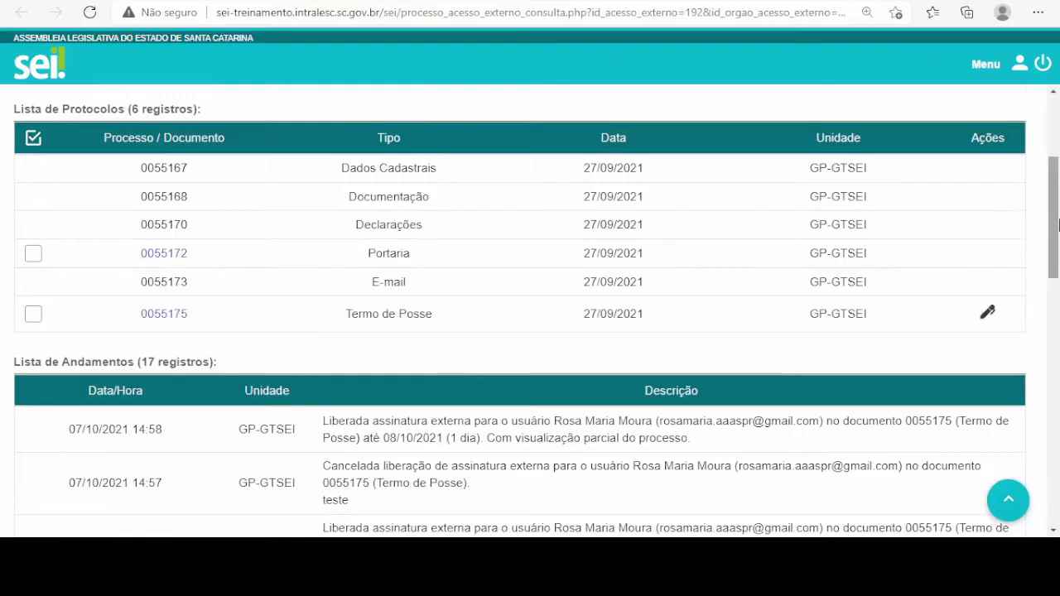
{"action": "left_click_drag", "start_coordinate": [1056, 199], "coordinate": [1057, 175]}
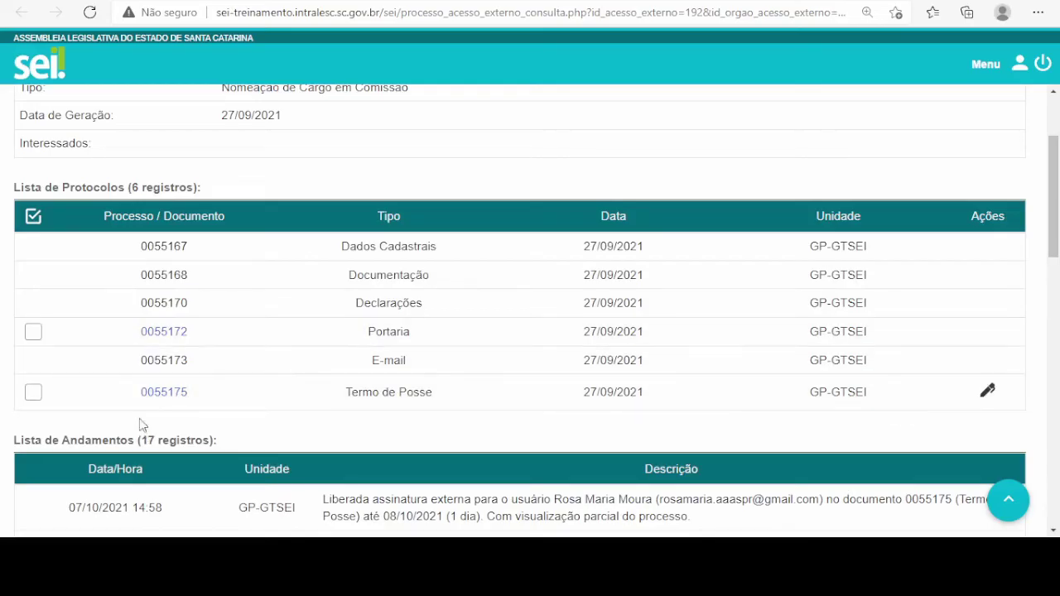
{"action": "left_click", "coordinate": [163, 395]}
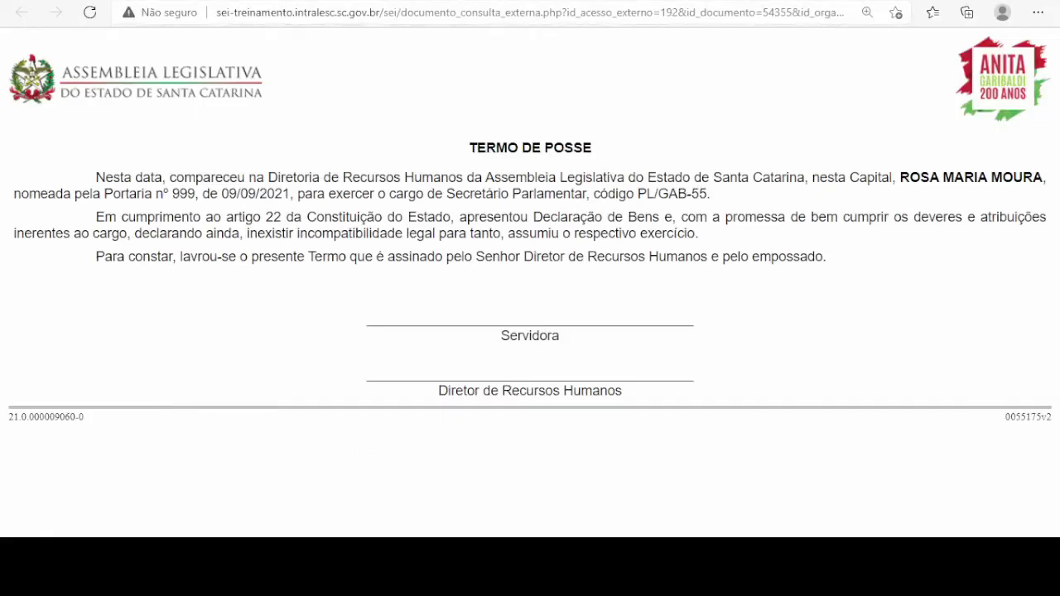
{"action": "key", "text": "ctrl+w"}
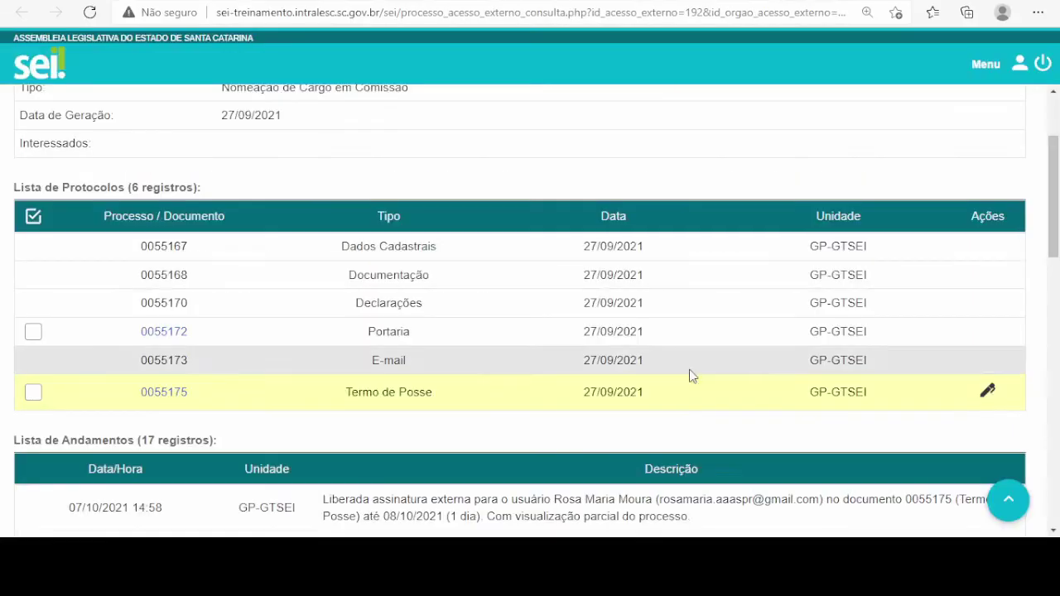
{"action": "left_click", "coordinate": [988, 396]}
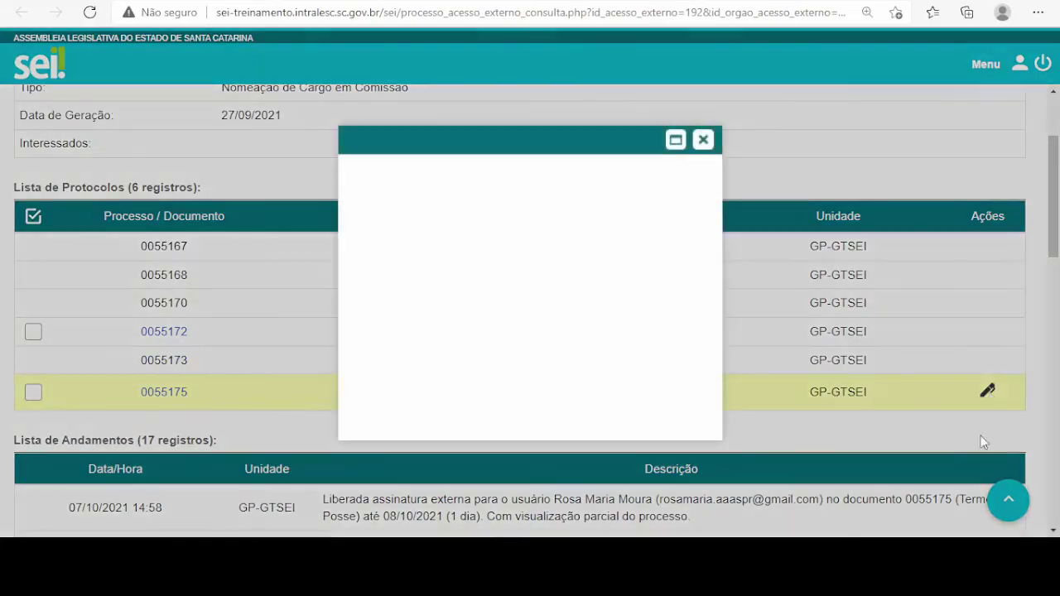
{"action": "left_click", "coordinate": [703, 140]}
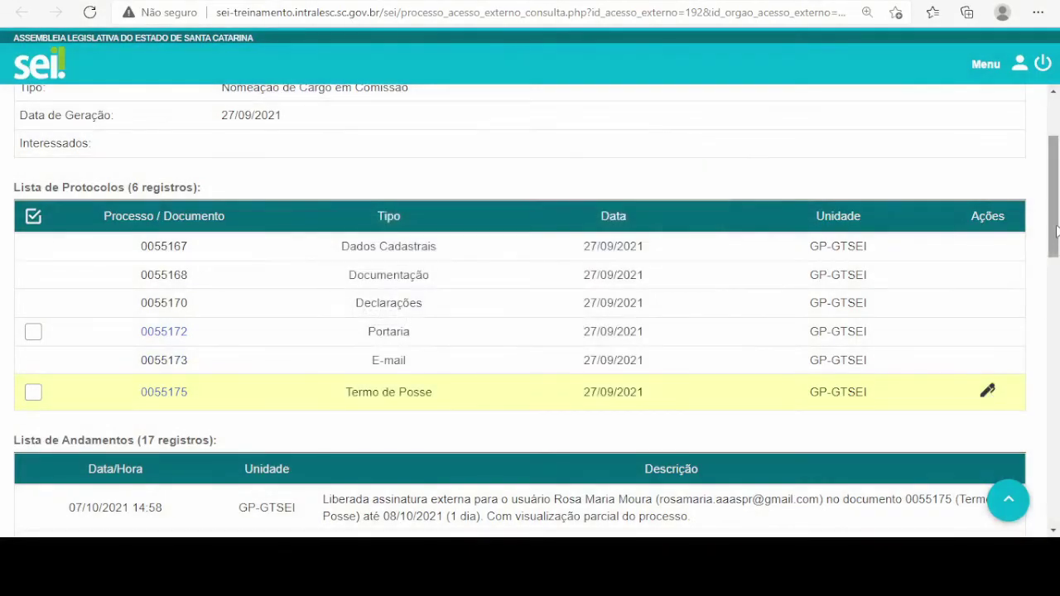
{"action": "scroll", "coordinate": [1059, 285], "scroll_direction": "up", "scroll_amount": 3}
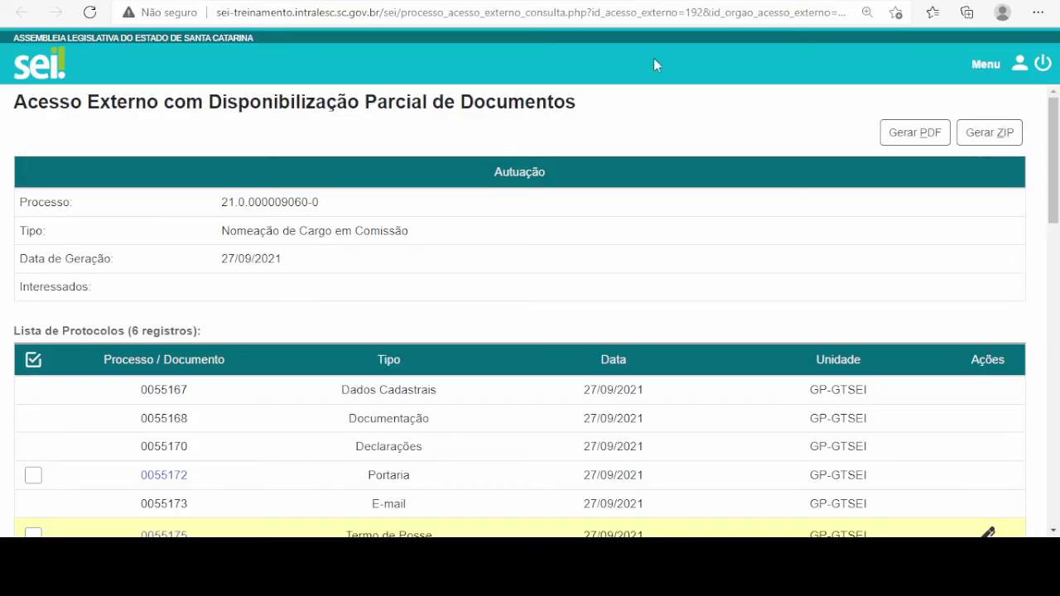
{"action": "key", "text": "ctrl+w"}
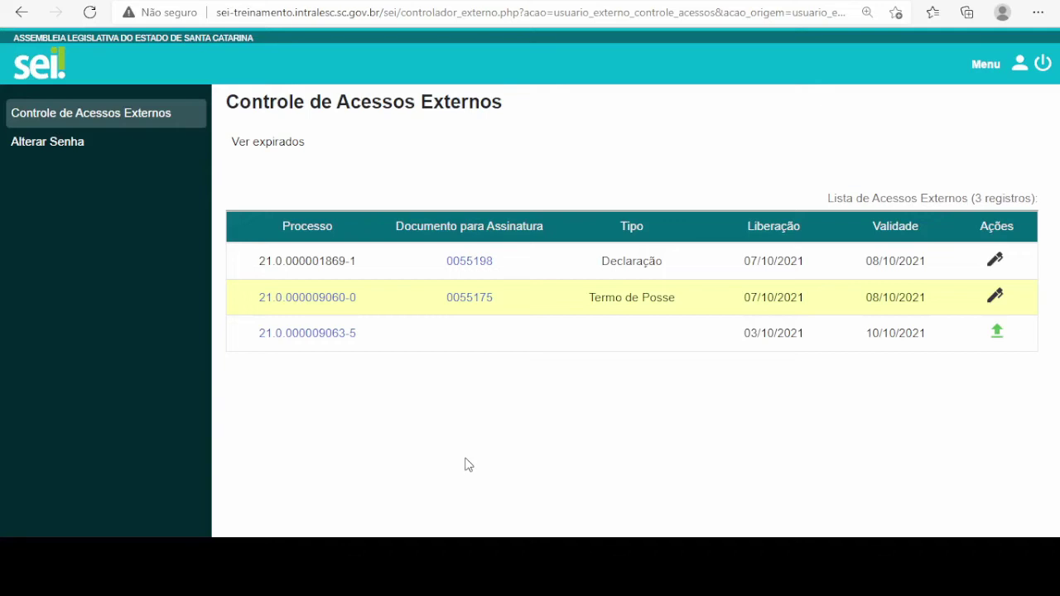
{"action": "left_click", "coordinate": [473, 298]}
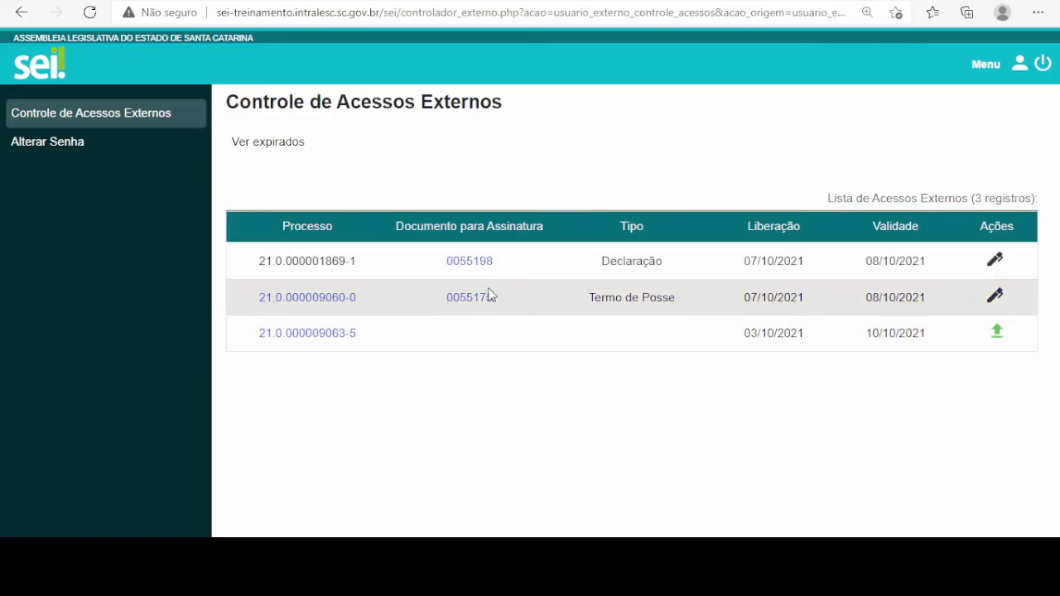
{"action": "left_click", "coordinate": [484, 300]}
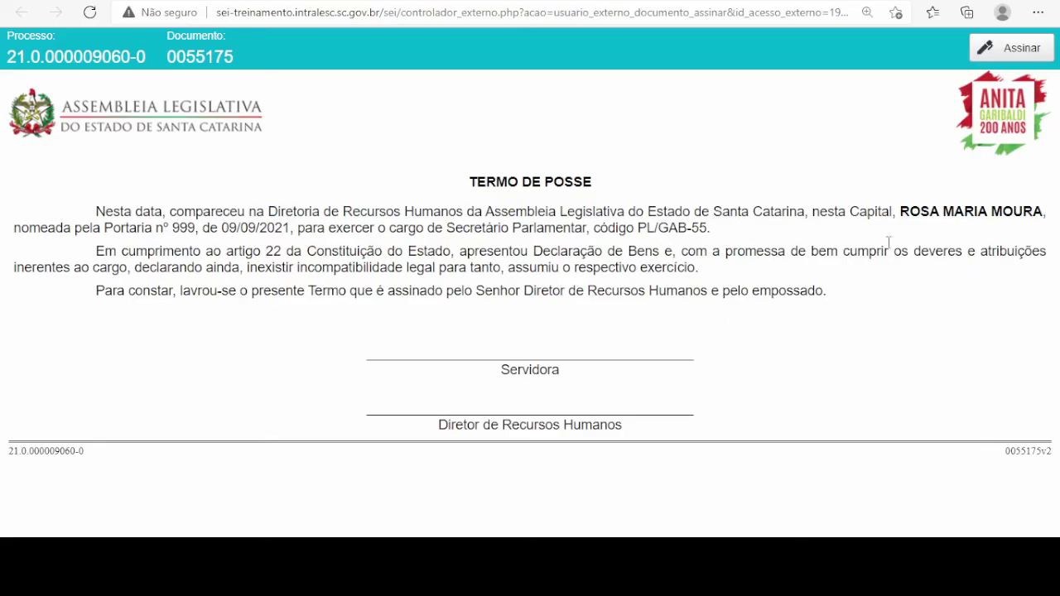
{"action": "left_click", "coordinate": [1022, 50]}
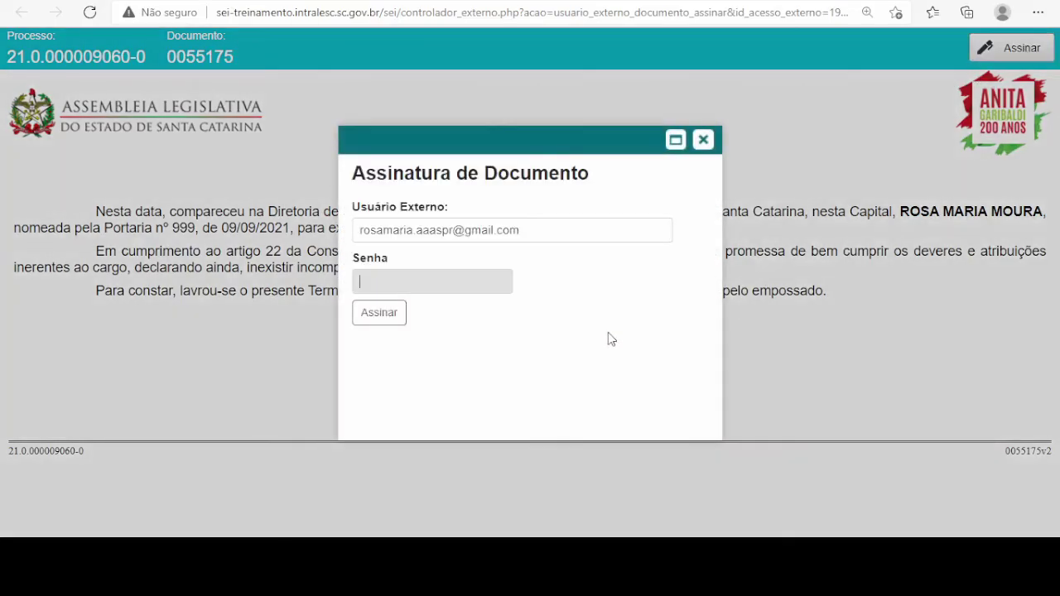
{"action": "left_click", "coordinate": [702, 142]}
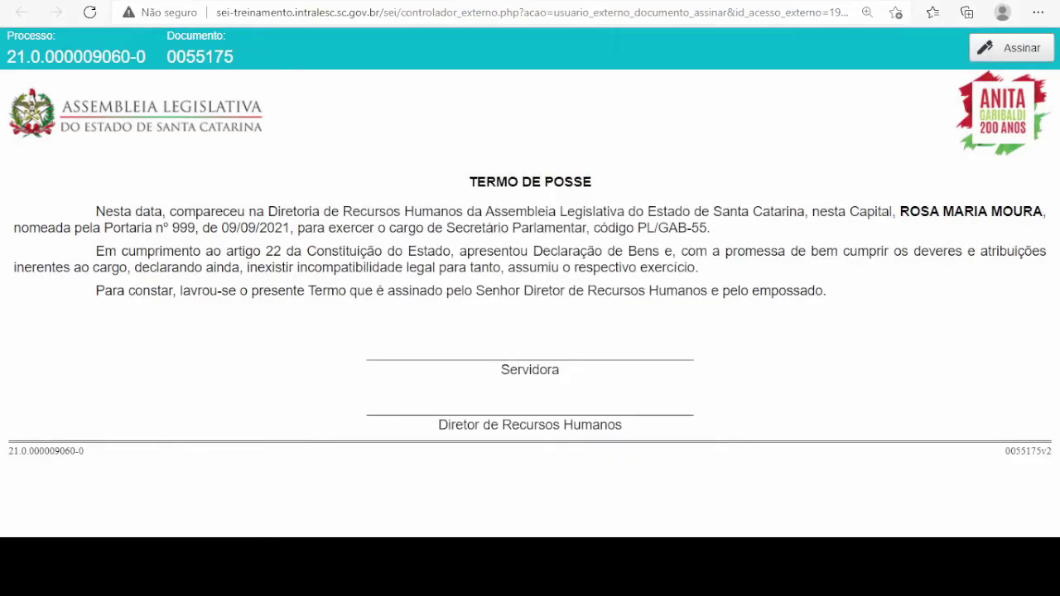
{"action": "key", "text": "ctrl+w"}
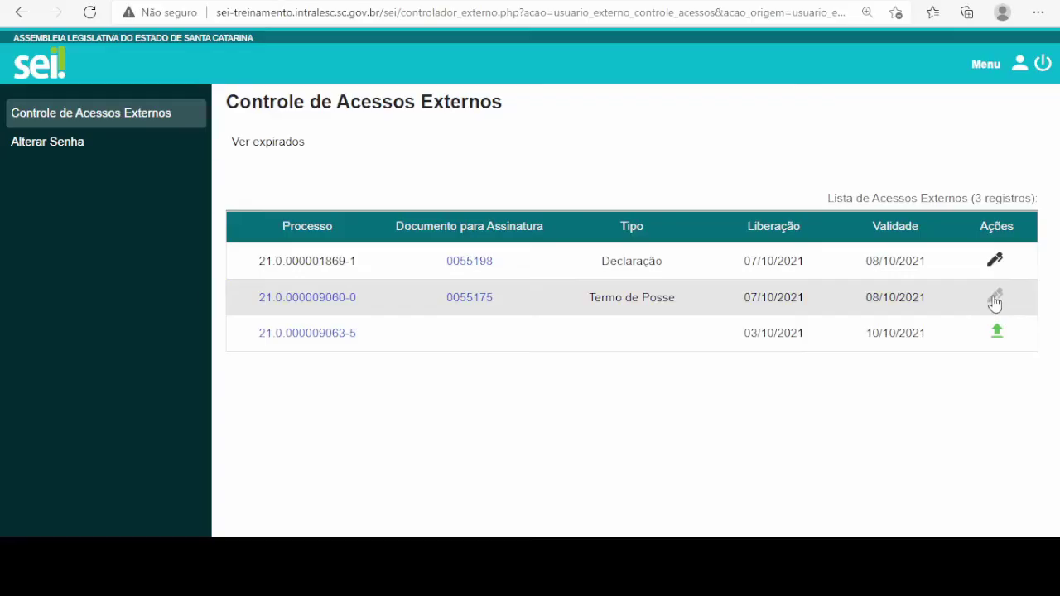
{"action": "left_click", "coordinate": [995, 300]}
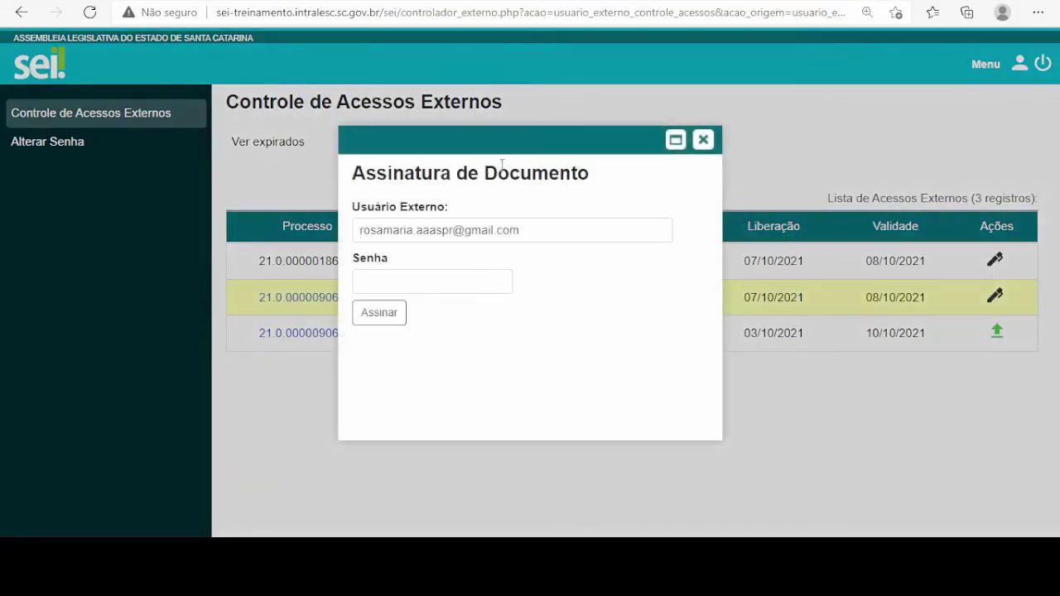
{"action": "left_click", "coordinate": [442, 281]}
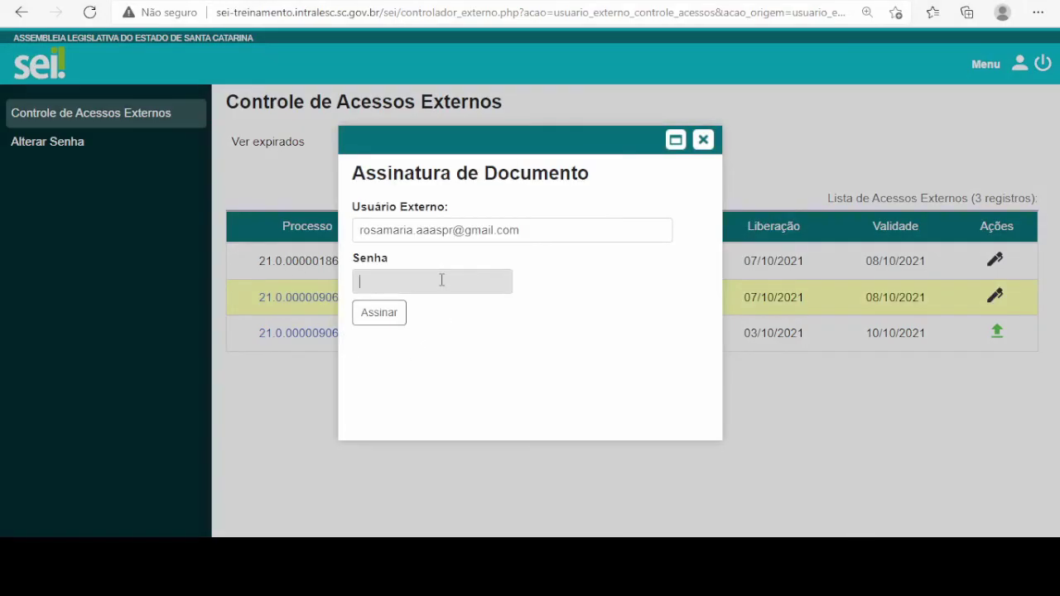
{"action": "type", "text": "********"}
{"action": "left_click", "coordinate": [382, 316]}
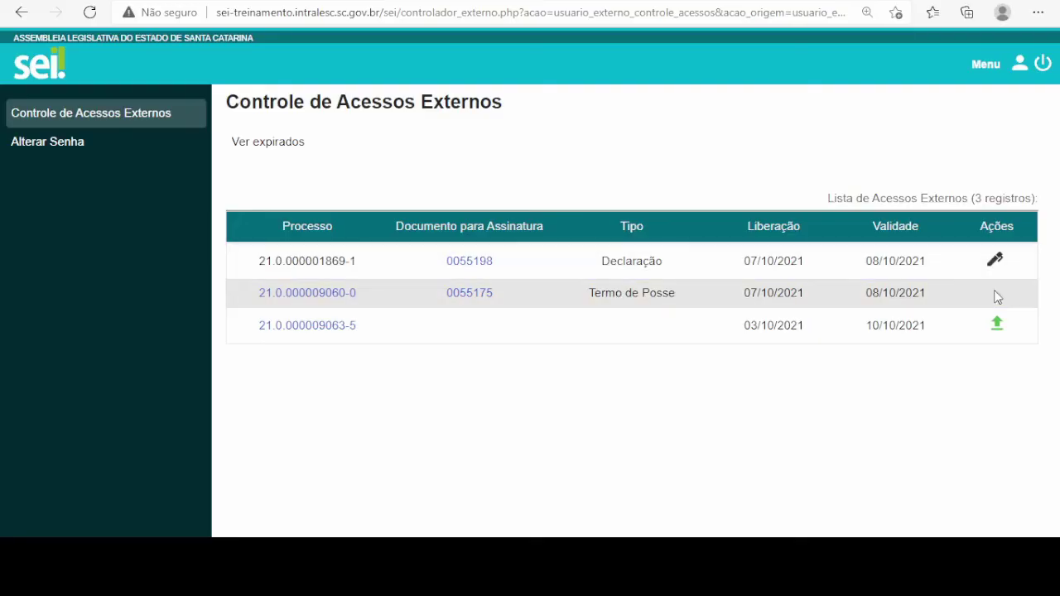
{"action": "left_click", "coordinate": [466, 299]}
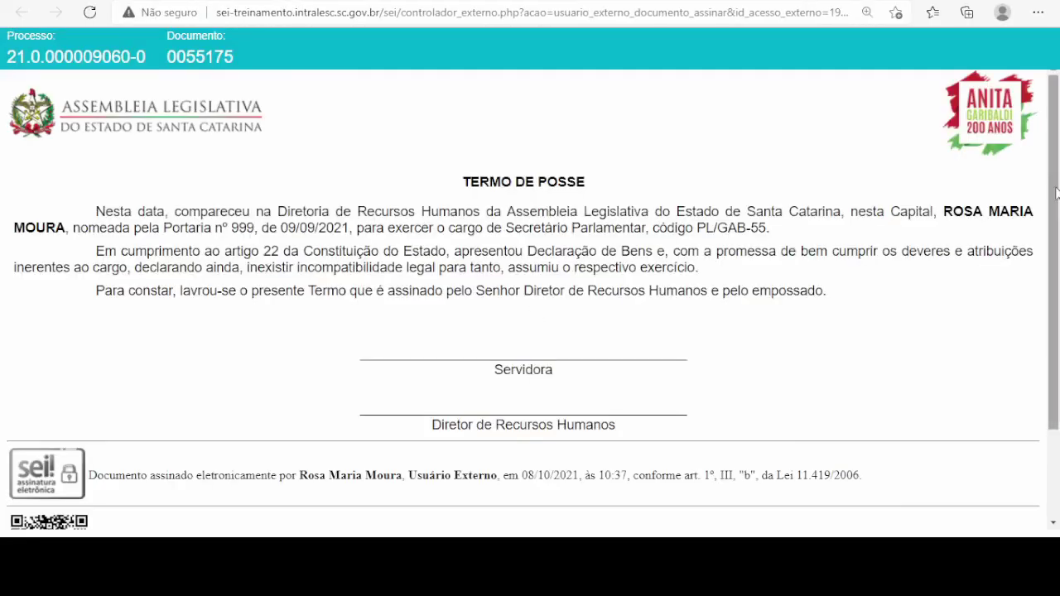
{"action": "left_click_drag", "start_coordinate": [1058, 193], "coordinate": [1056, 304]}
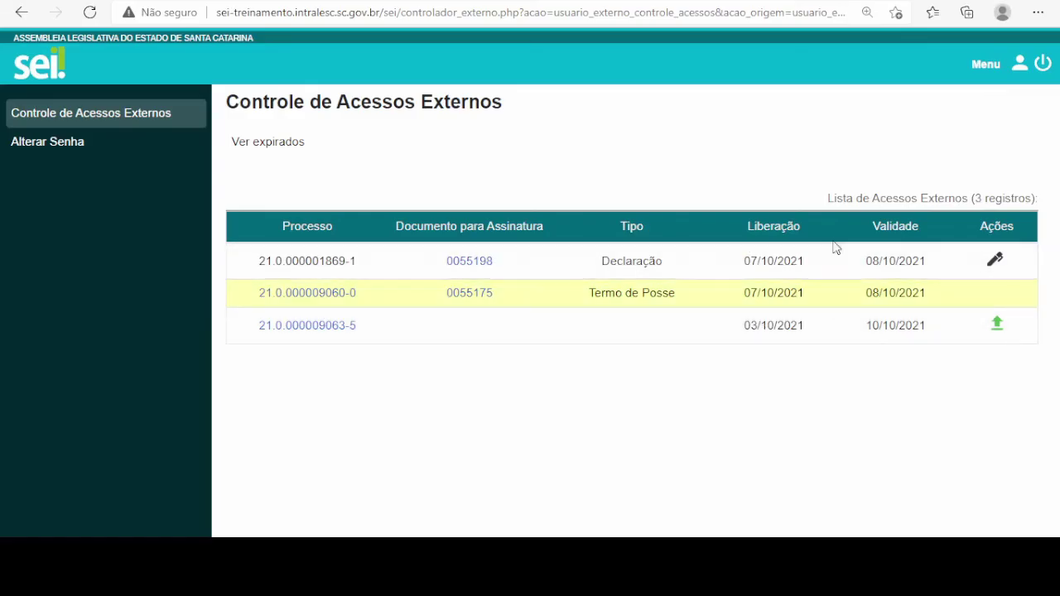
{"action": "left_click", "coordinate": [815, 304]}
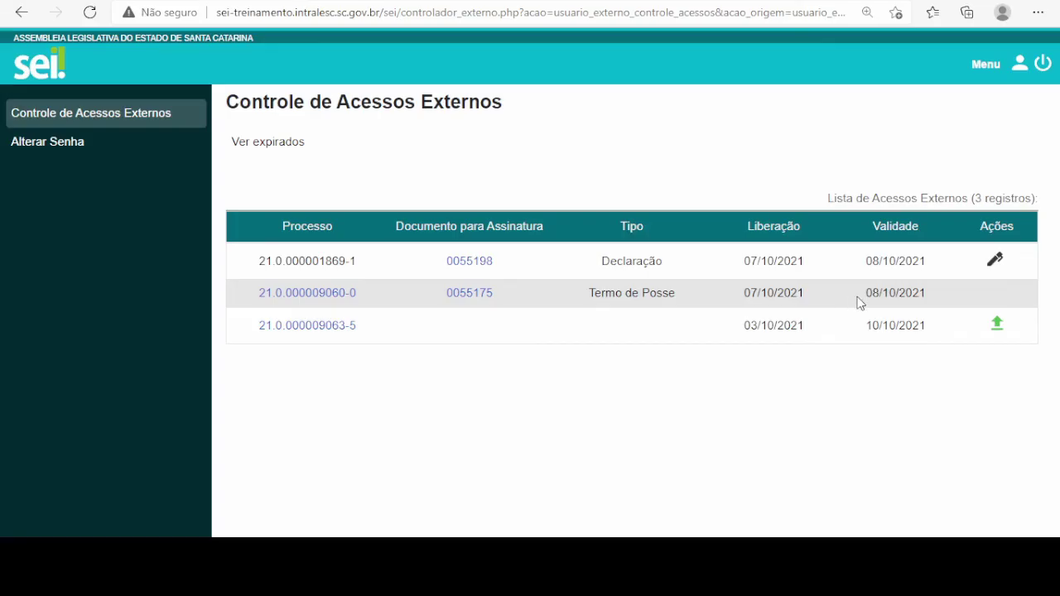
{"action": "left_click", "coordinate": [857, 300]}
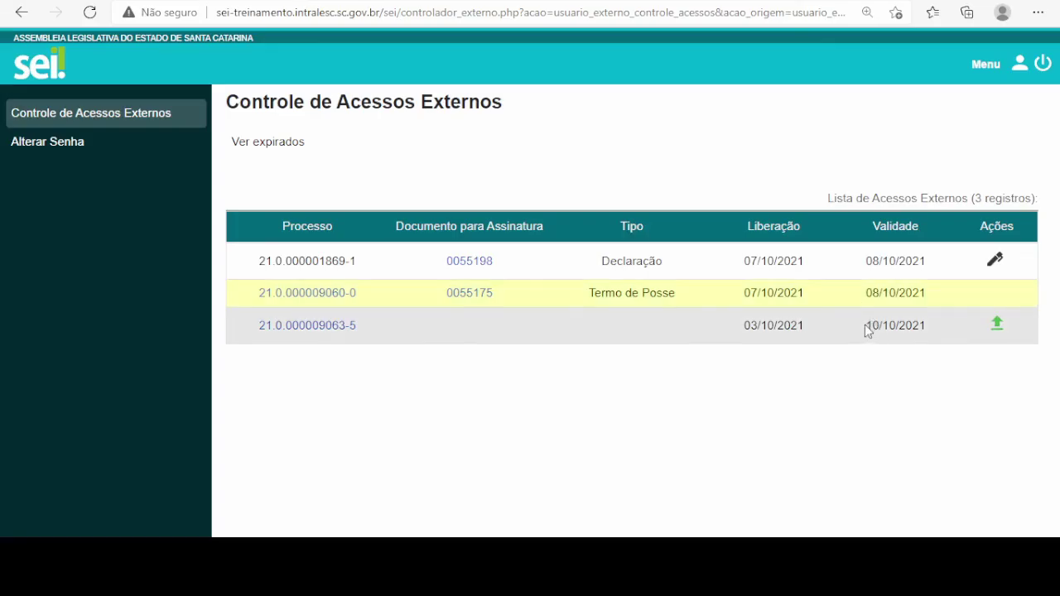